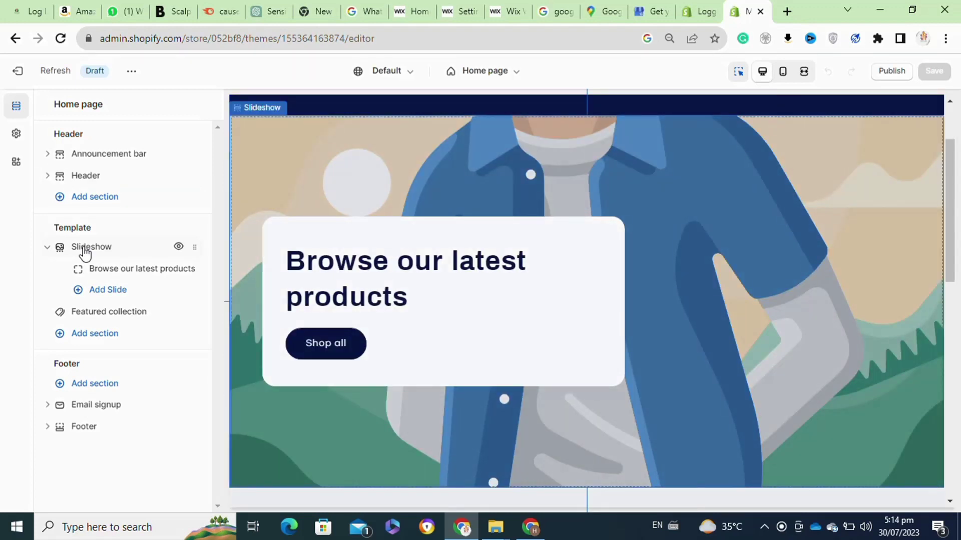
- Add a second Email signup section, with heading, text and email form blocks, to the footer
click(63, 388)
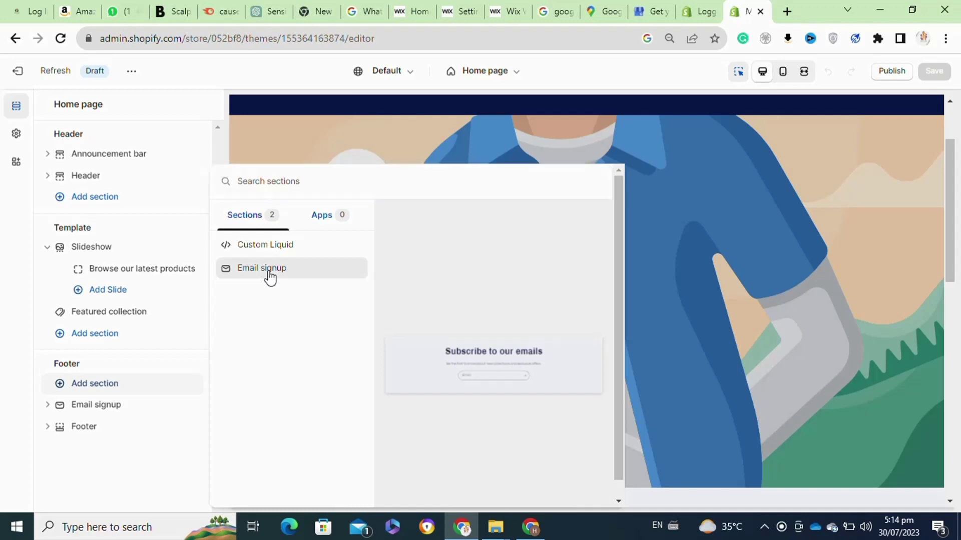
key(Escape)
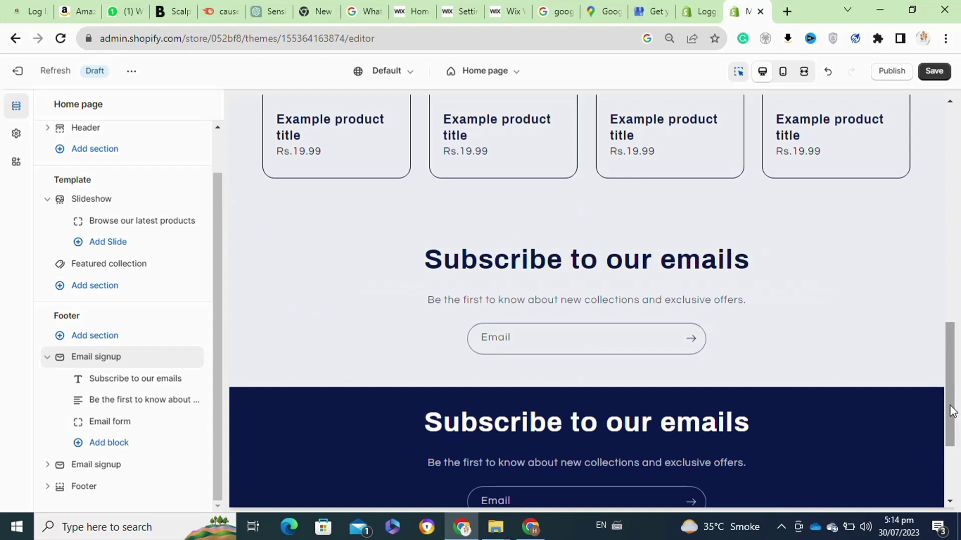
drag(952, 425, 955, 470)
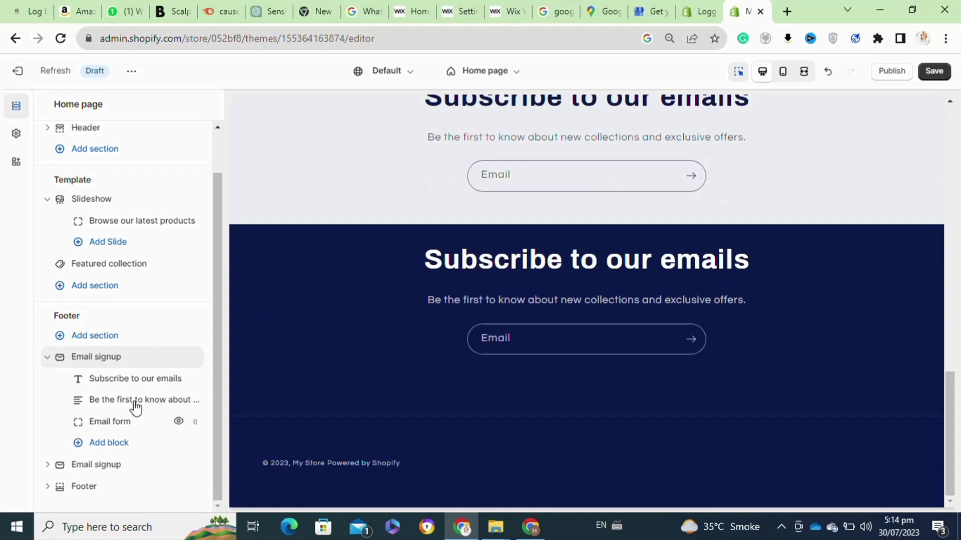
mouse_move(128, 378)
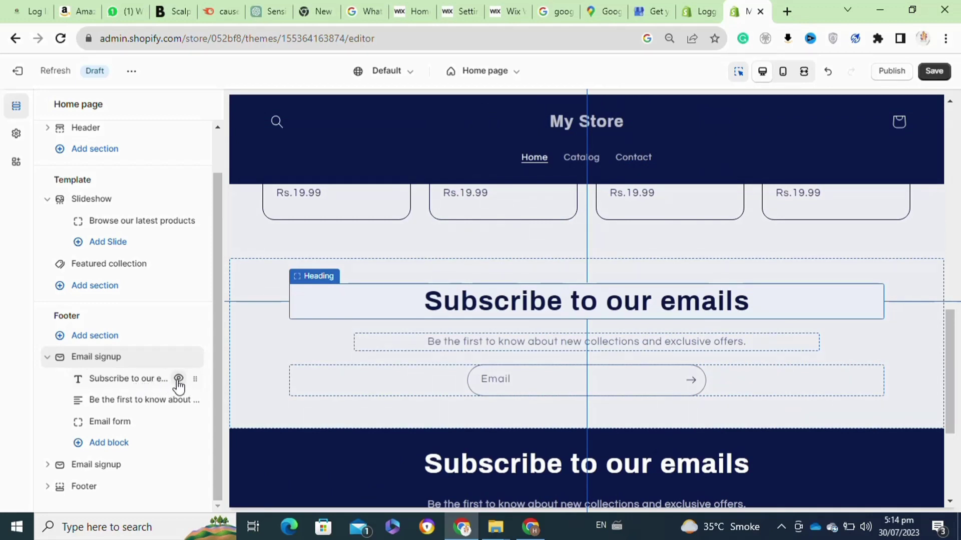
click(179, 379)
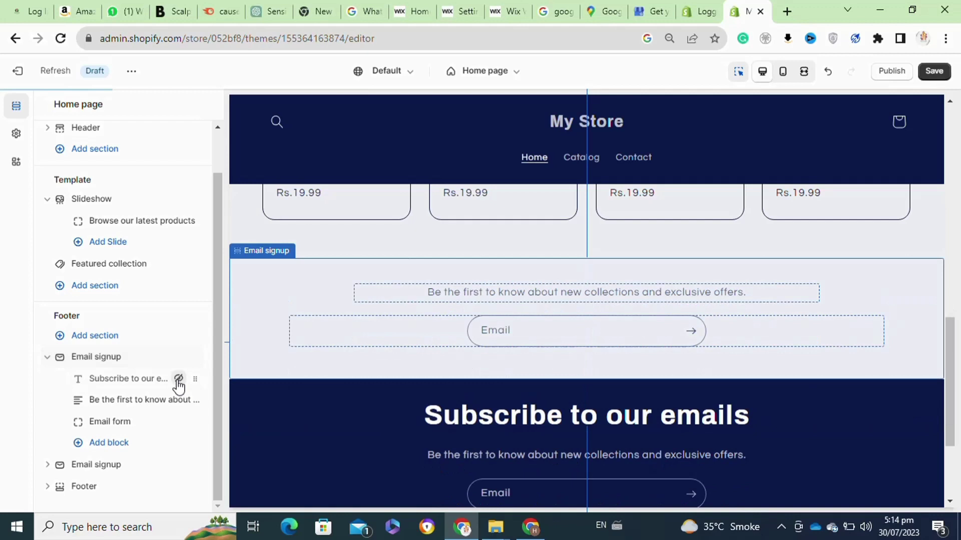
click(179, 379)
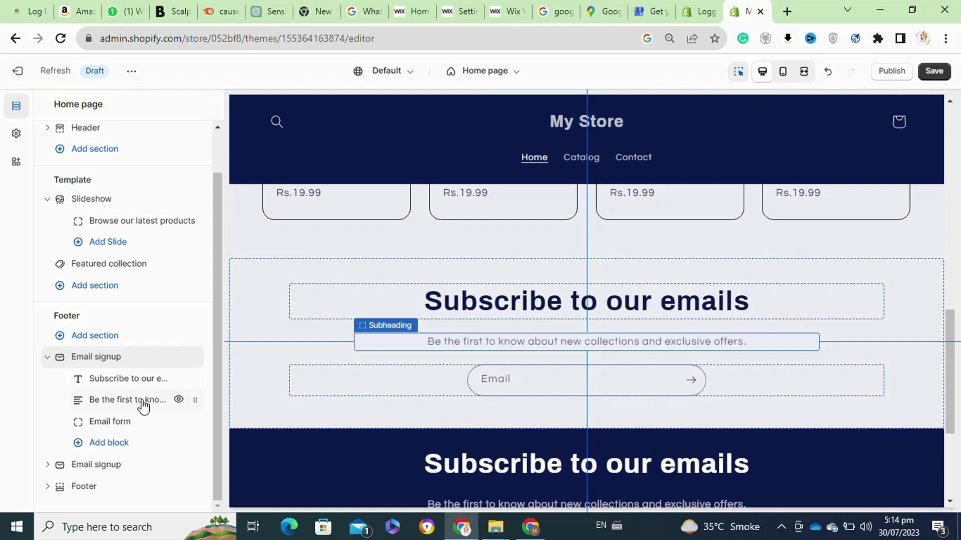
- Select all of the Subheading block's description text and format it bold
click(143, 406)
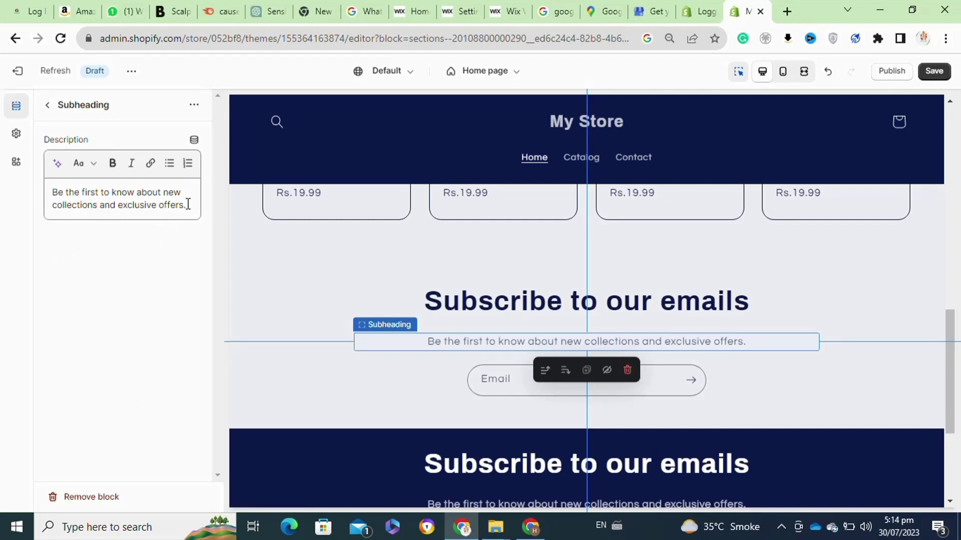
drag(80, 205, 185, 205)
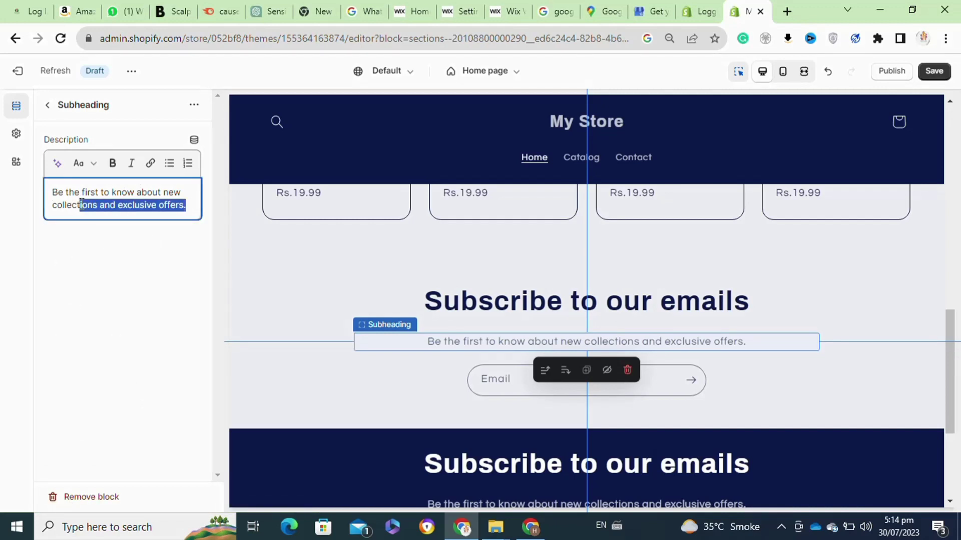
key(ctrl+a)
key(ctrl+b)
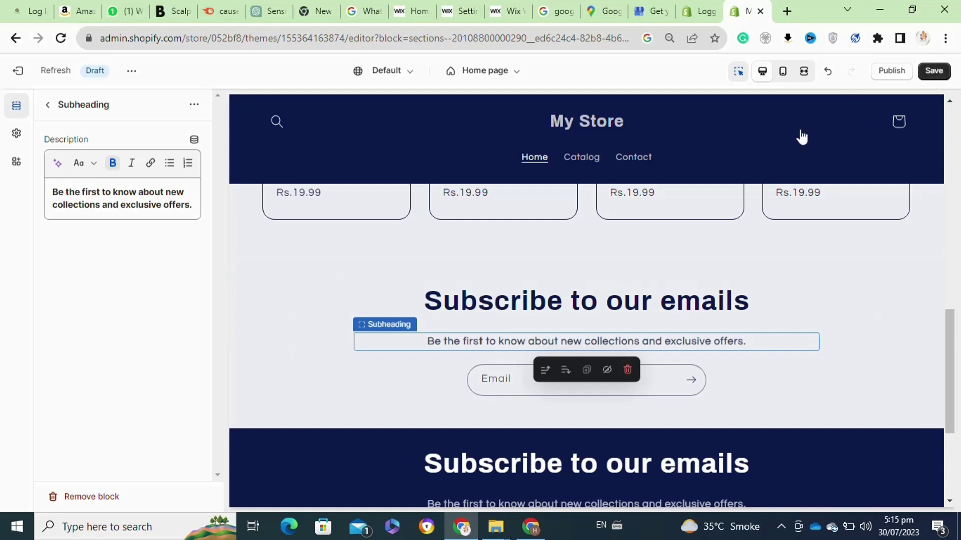
click(781, 529)
click(787, 497)
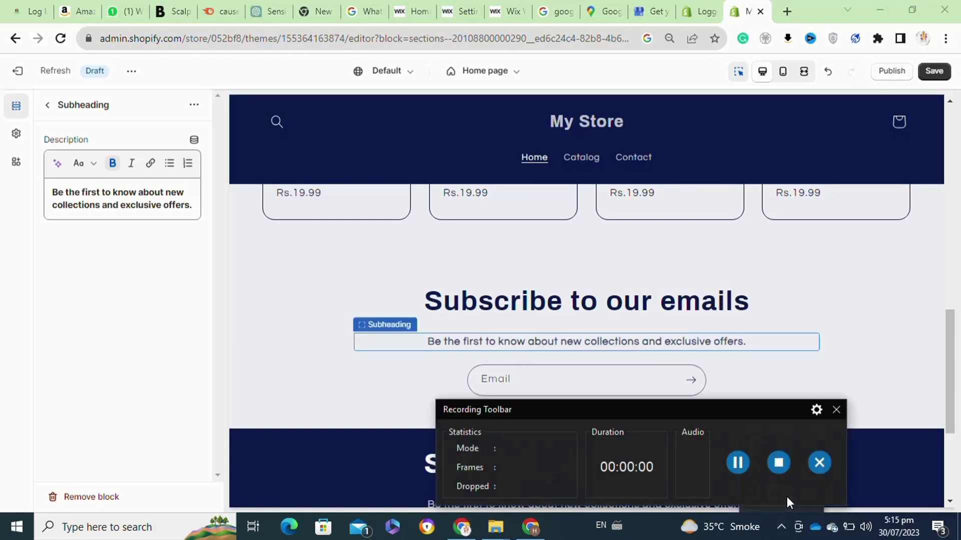